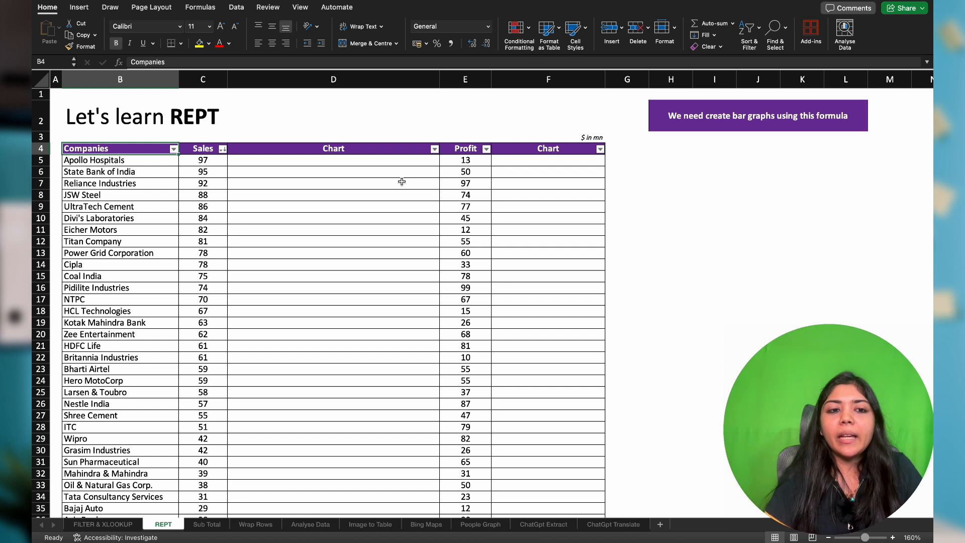
pyautogui.click(286, 74)
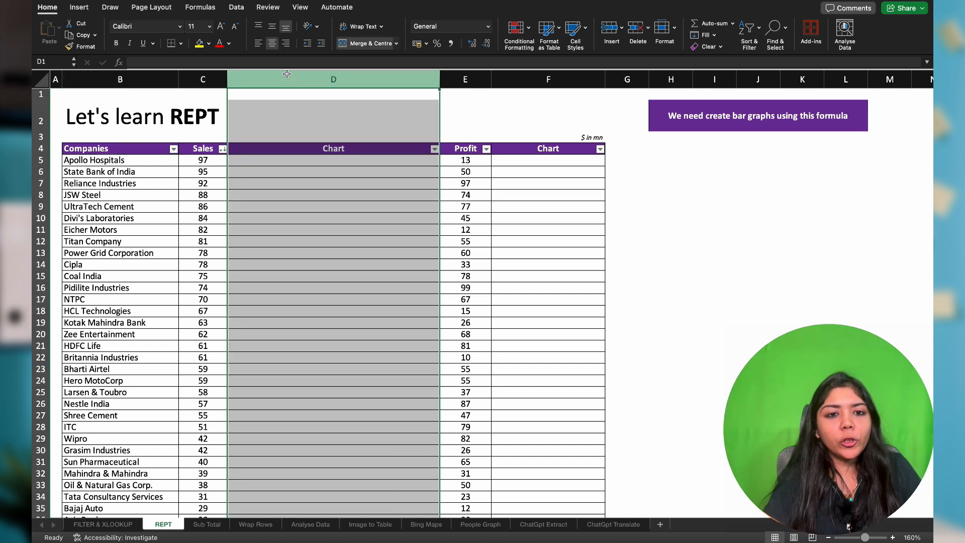
pyautogui.click(132, 79)
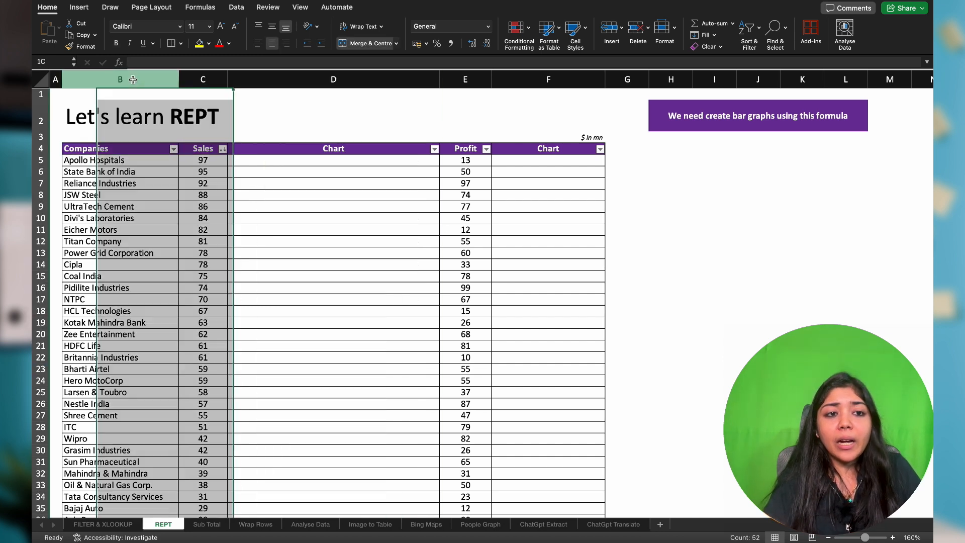
pyautogui.click(192, 78)
pyautogui.click(479, 74)
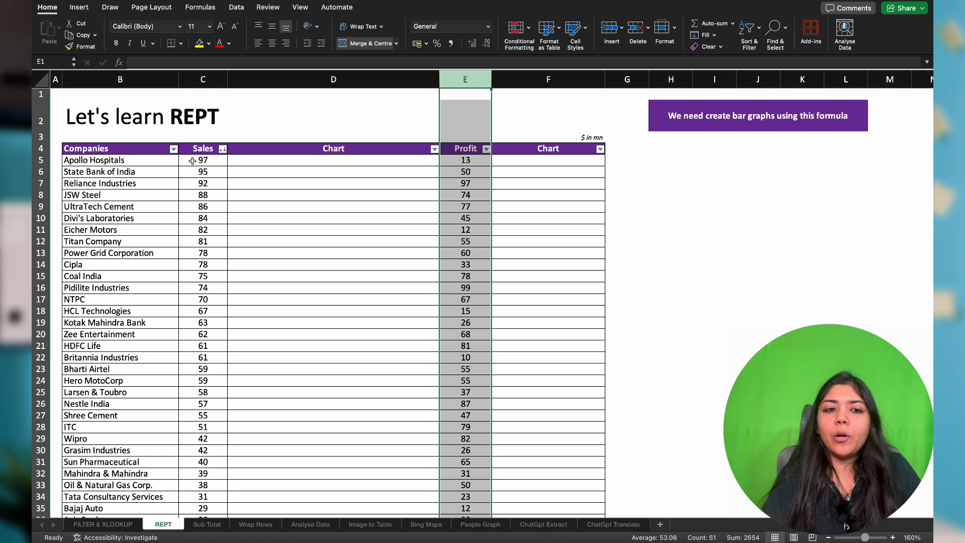
pyautogui.click(286, 162)
pyautogui.hotkey('ctrl', 'shift', 'Down')
# - Enter the formula =REPT("|",C5) in cell D5 of the Chart column beside Sales
pyautogui.click(286, 162)
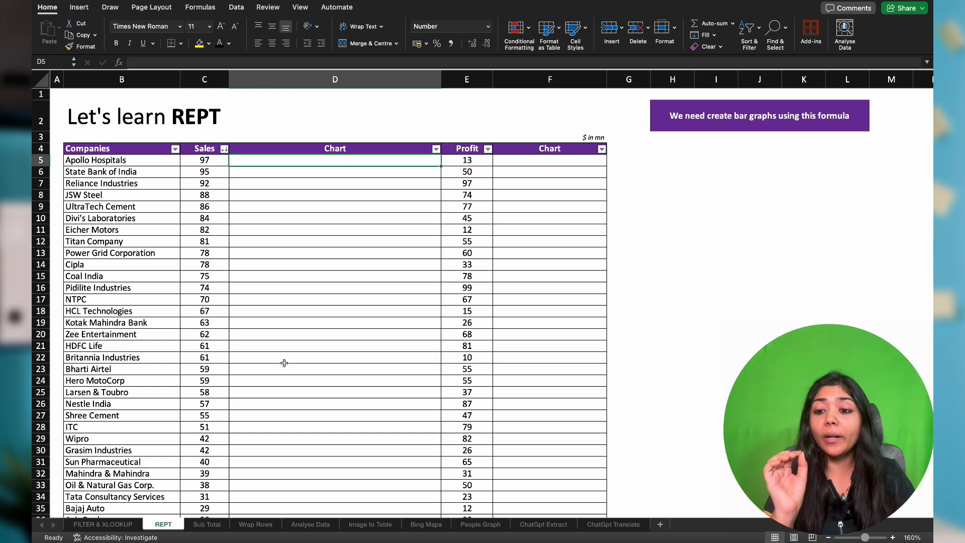
pyautogui.write('=re')
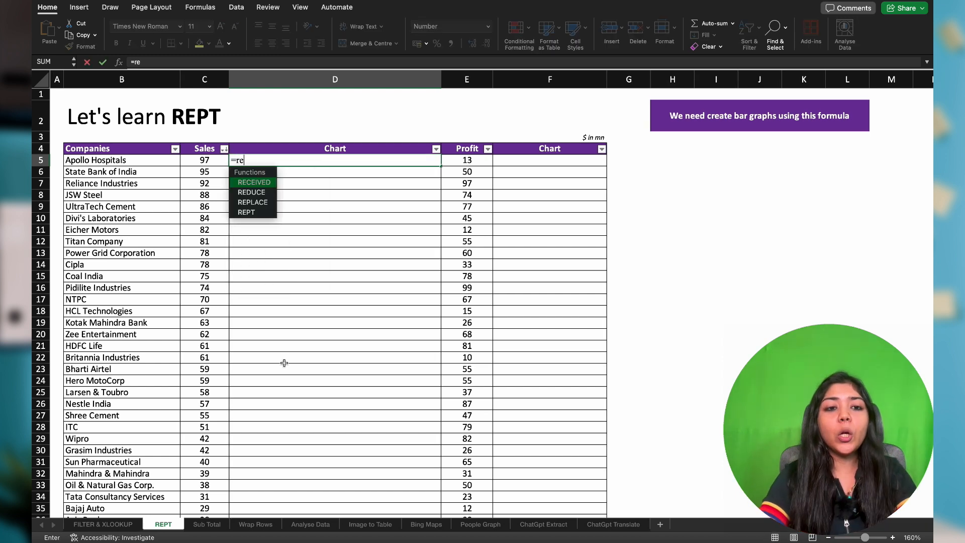
pyautogui.write('pt')
pyautogui.press('Tab')
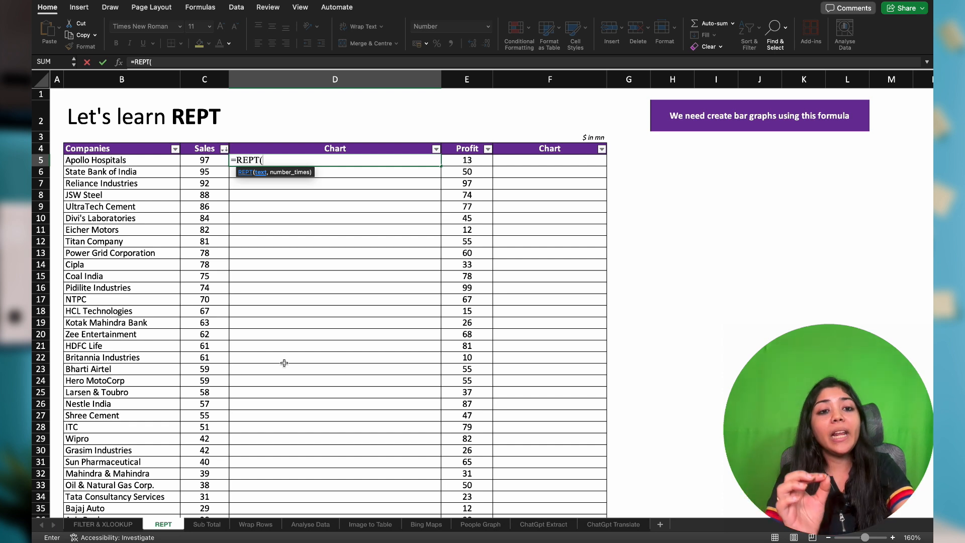
pyautogui.write('"')
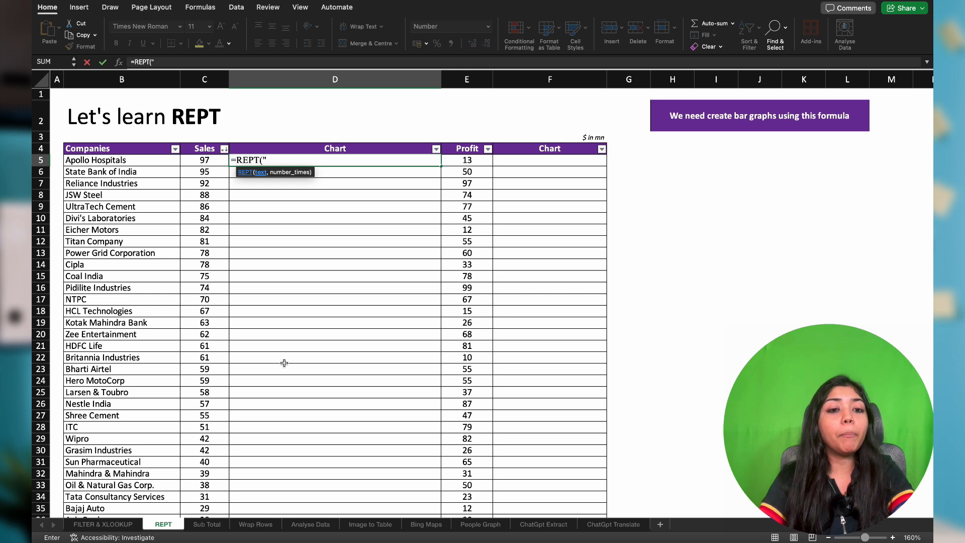
pyautogui.write('|"')
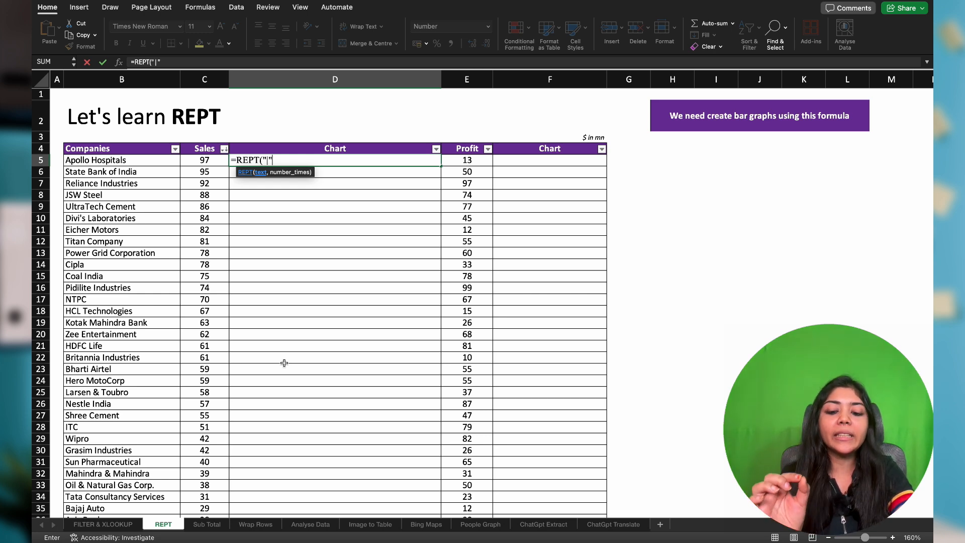
pyautogui.write(',')
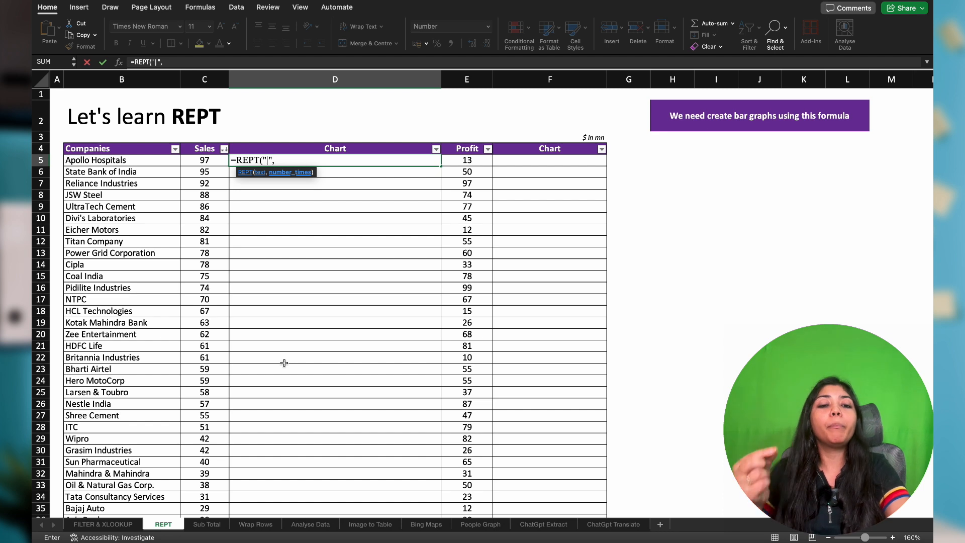
pyautogui.click(212, 161)
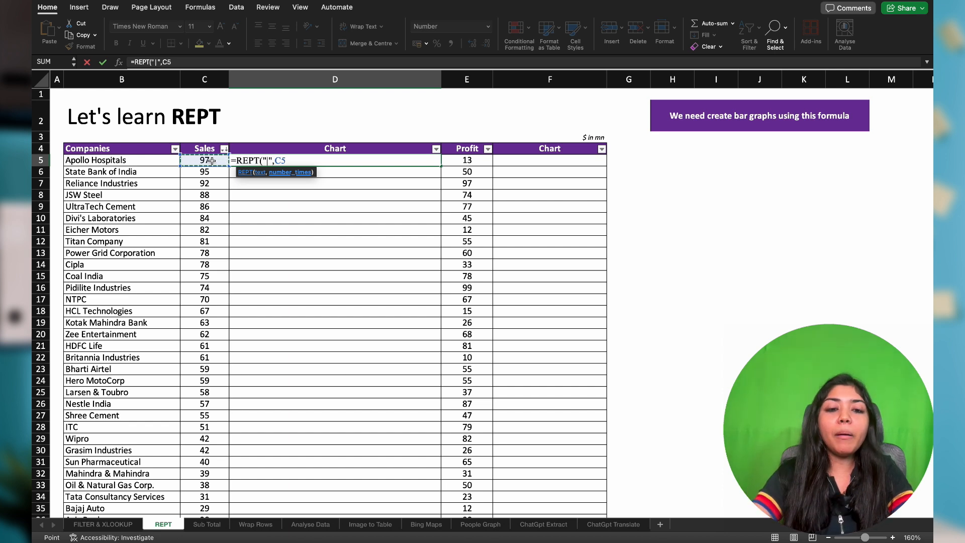
pyautogui.write(')')
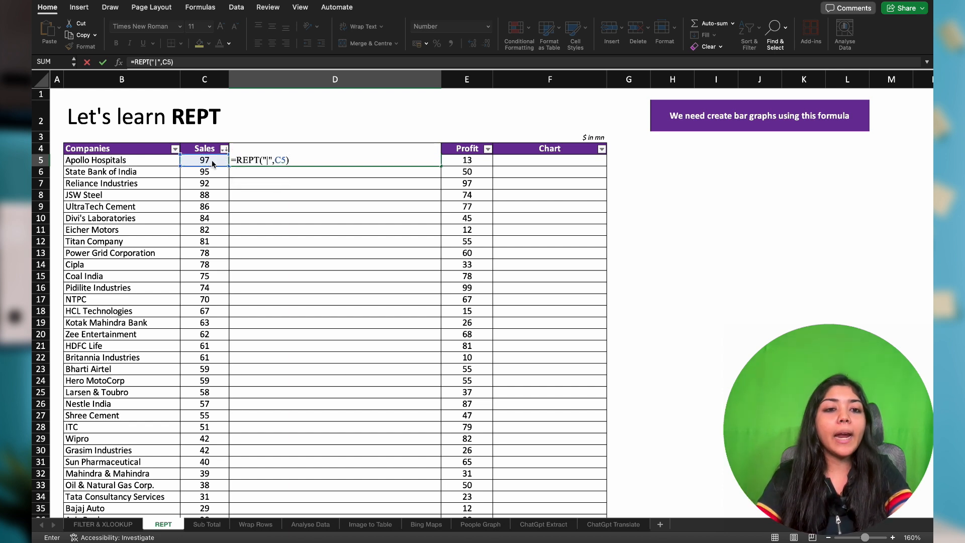
pyautogui.press('Return')
# - Fill the REPT formula from D5 down the Sales chart column to the table's last row, D54
pyautogui.press('Up')
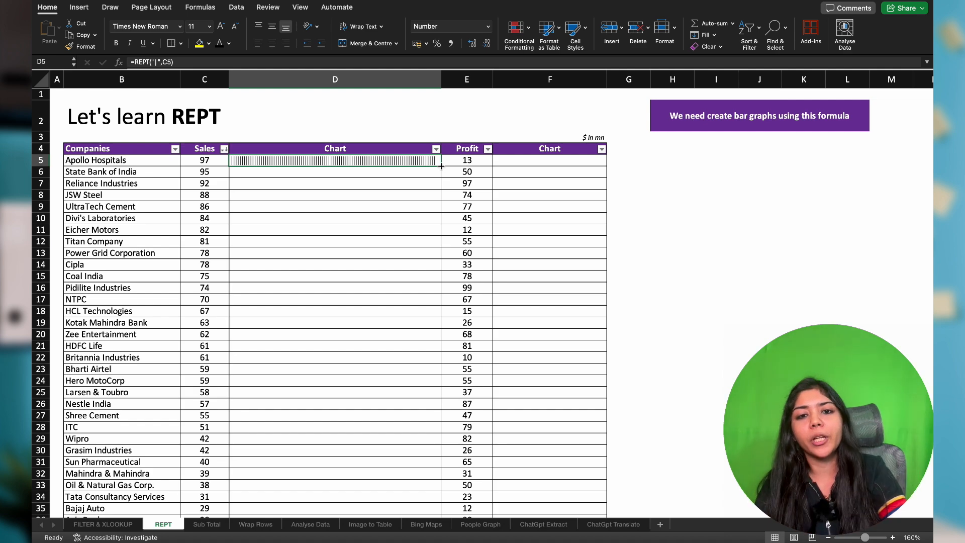
pyautogui.doubleClick(440, 166)
pyautogui.scroll(-10, 396, 279)
pyautogui.scroll(10, 397, 279)
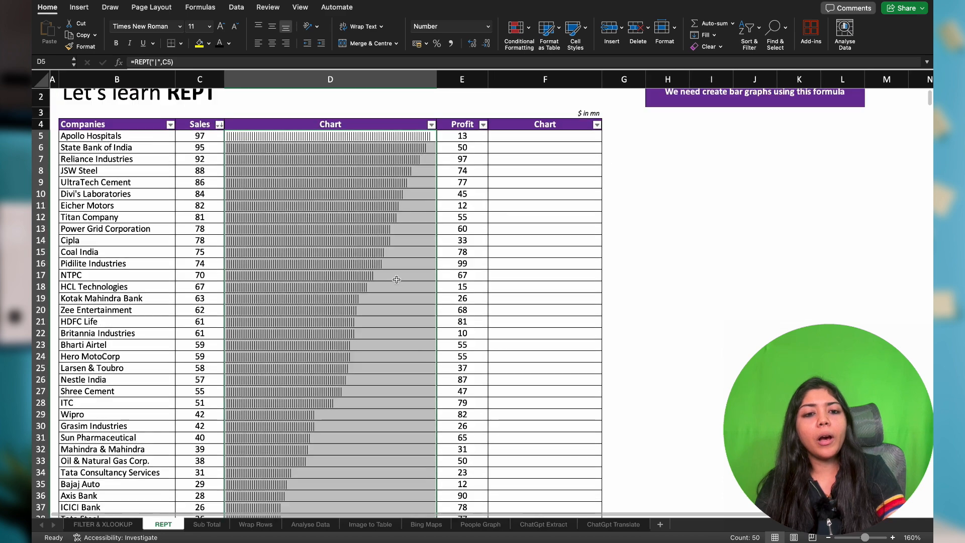
pyautogui.scroll(2, 397, 279)
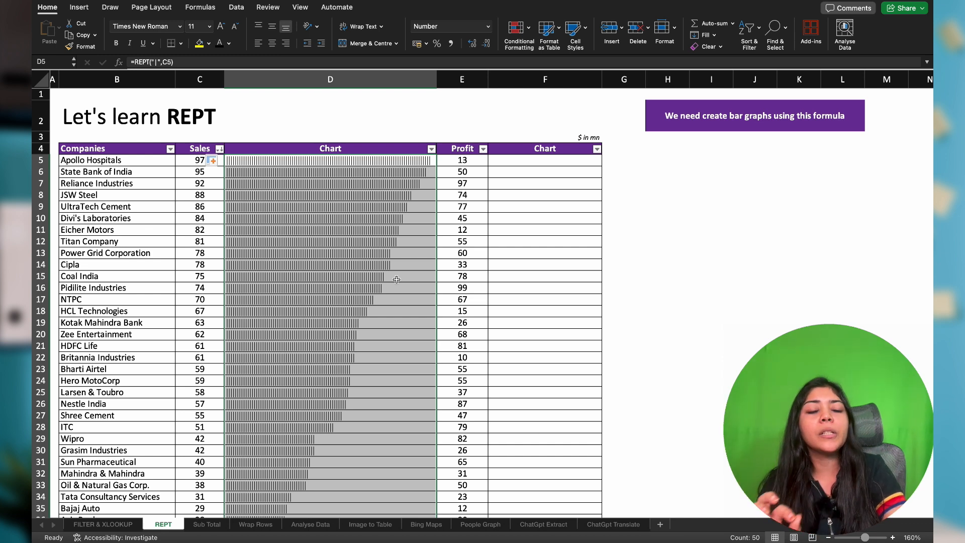
# - Format the filled Sales chart cells with the Stencil font and a light green font colour
pyautogui.click(144, 30)
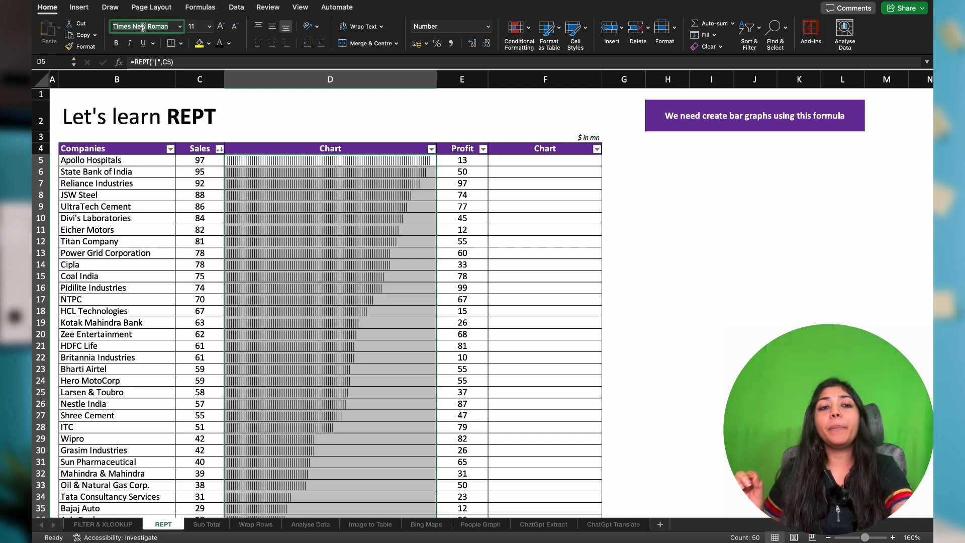
pyautogui.click(143, 28)
pyautogui.write('Stencil')
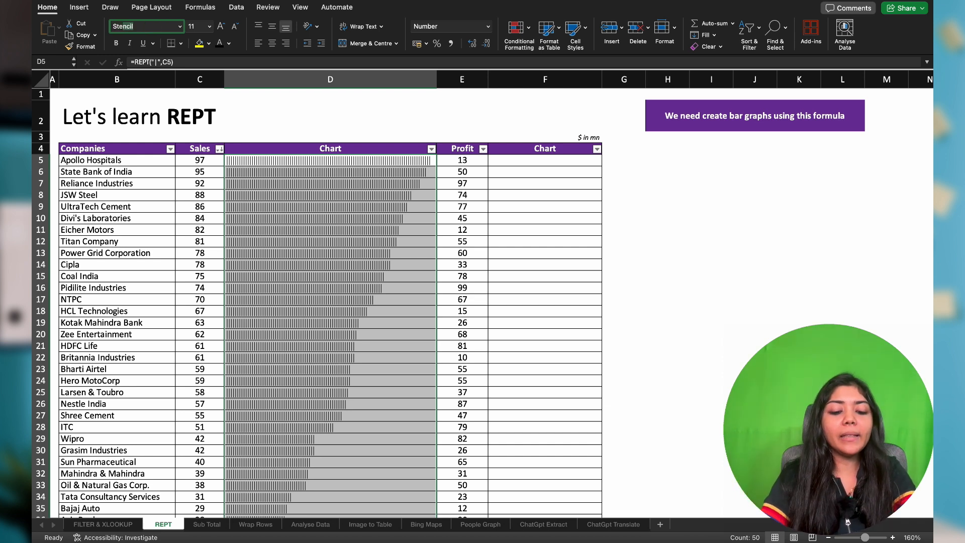
pyautogui.press('Return')
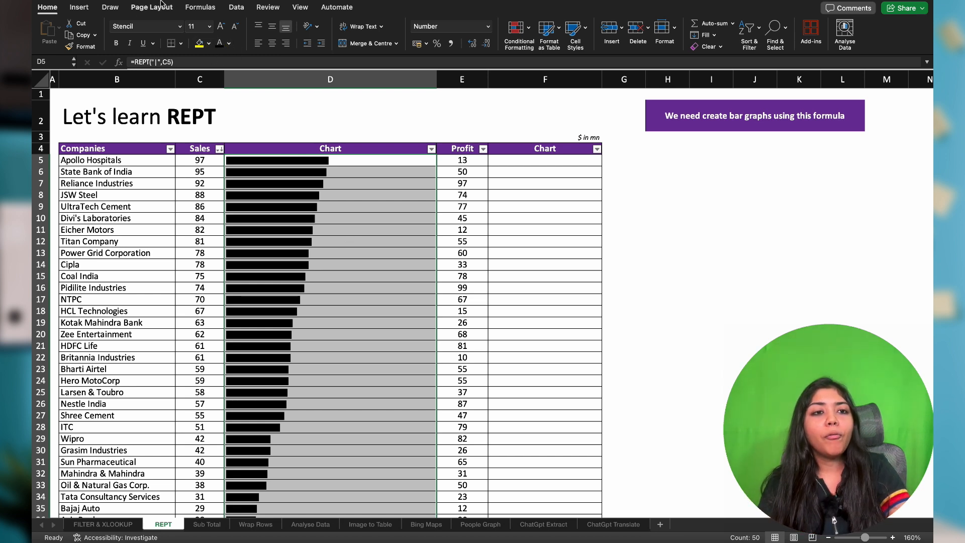
pyautogui.click(229, 43)
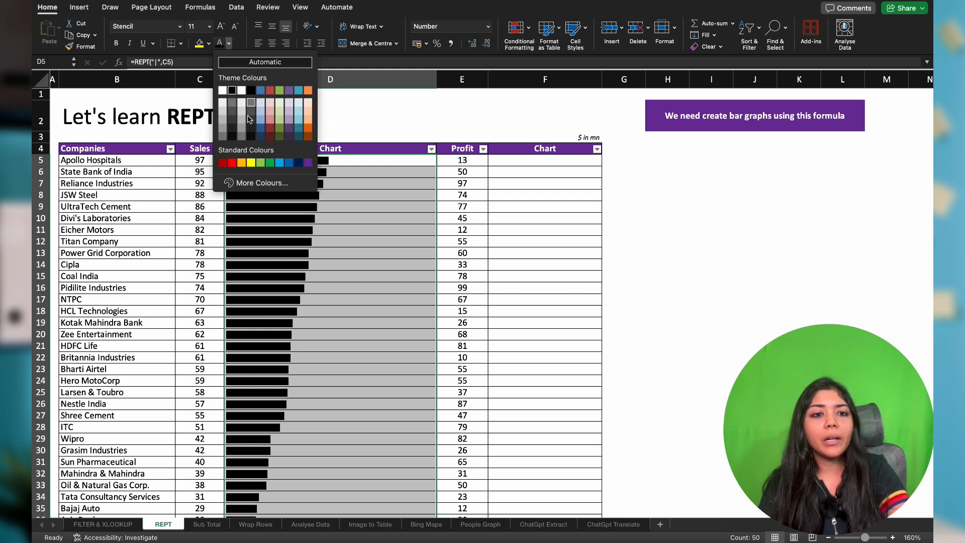
pyautogui.click(260, 163)
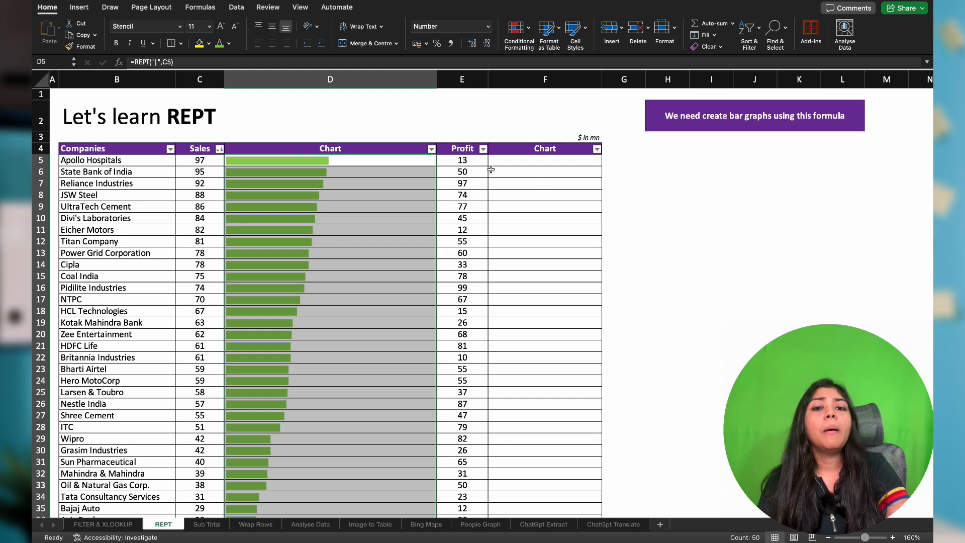
# - Apply light blue solid-fill data bars to the Profit values in E5:E54 with conditional formatting
pyautogui.click(482, 161)
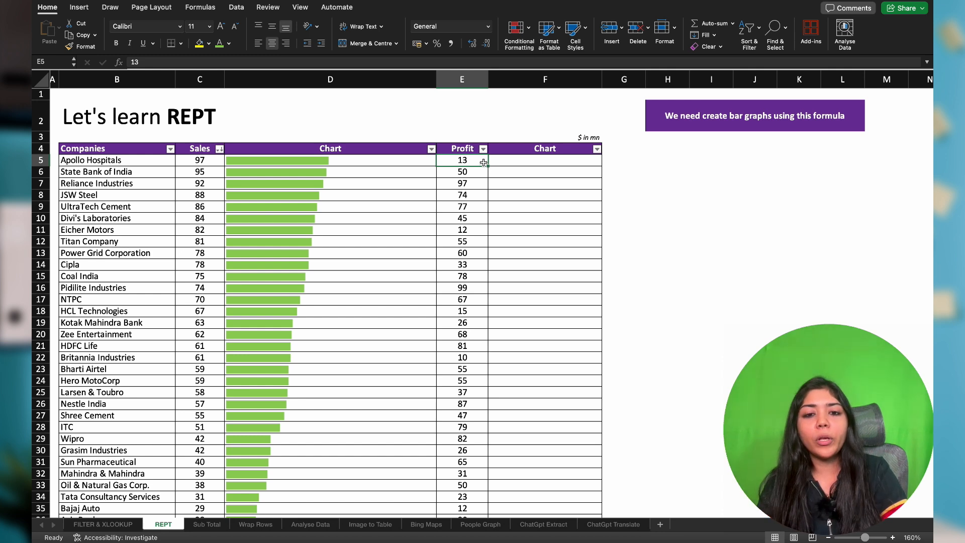
pyautogui.hotkey('shift', 'pagedown')
pyautogui.hotkey('shift', 'pagedown')
pyautogui.hotkey('shift', 'pageup')
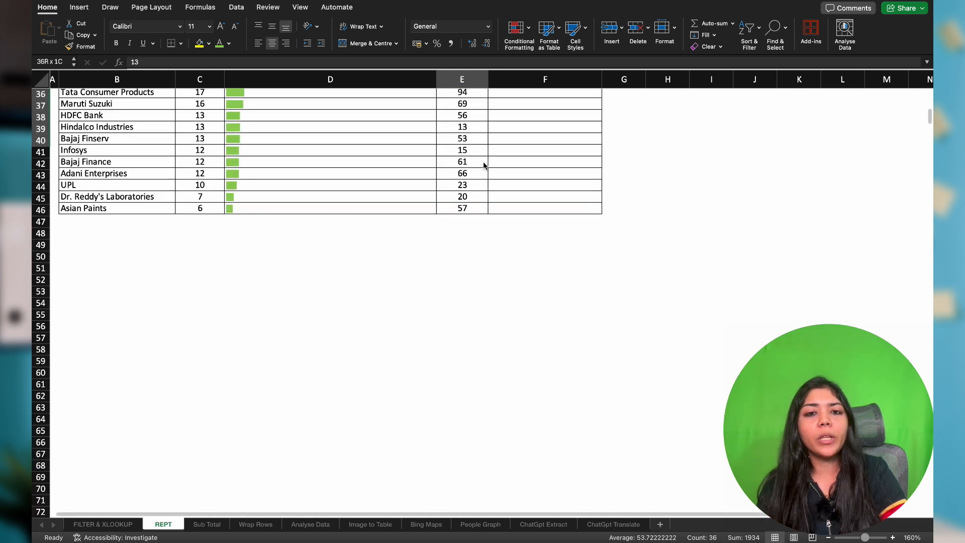
pyautogui.hotkey('shift', 'Down')
pyautogui.hotkey('shift', 'Down')
pyautogui.hotkey('shift', 'Down')
pyautogui.hotkey('shift', 'Down')
pyautogui.hotkey('shift', 'Down')
pyautogui.hotkey('shift', 'Down')
pyautogui.hotkey('shift', 'Down')
pyautogui.hotkey('shift', 'Down')
pyautogui.hotkey('shift', 'Down')
pyautogui.hotkey('shift', 'Down')
pyautogui.hotkey('shift', 'Down')
pyautogui.hotkey('shift', 'Down')
pyautogui.hotkey('shift', 'Down')
pyautogui.hotkey('shift', 'Down')
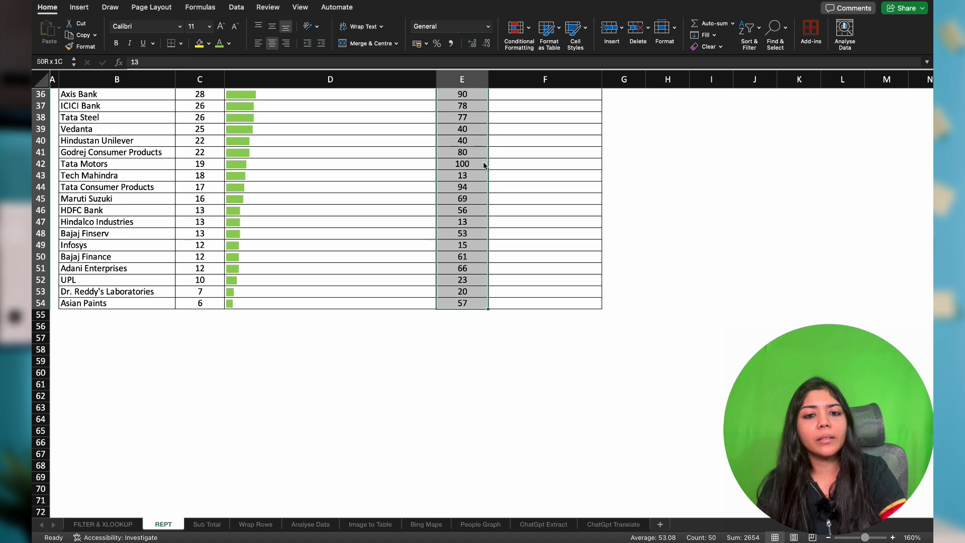
pyautogui.scroll(10, 484, 165)
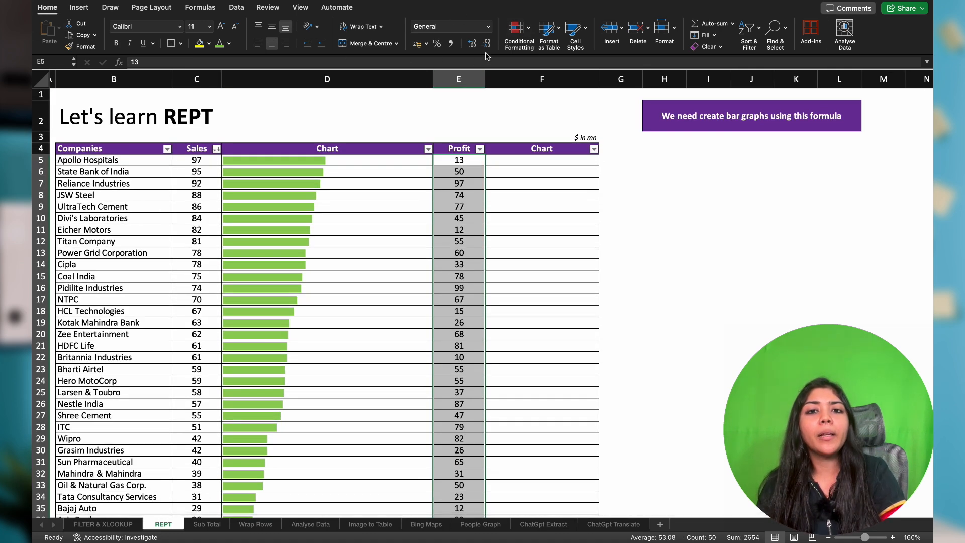
pyautogui.click(530, 30)
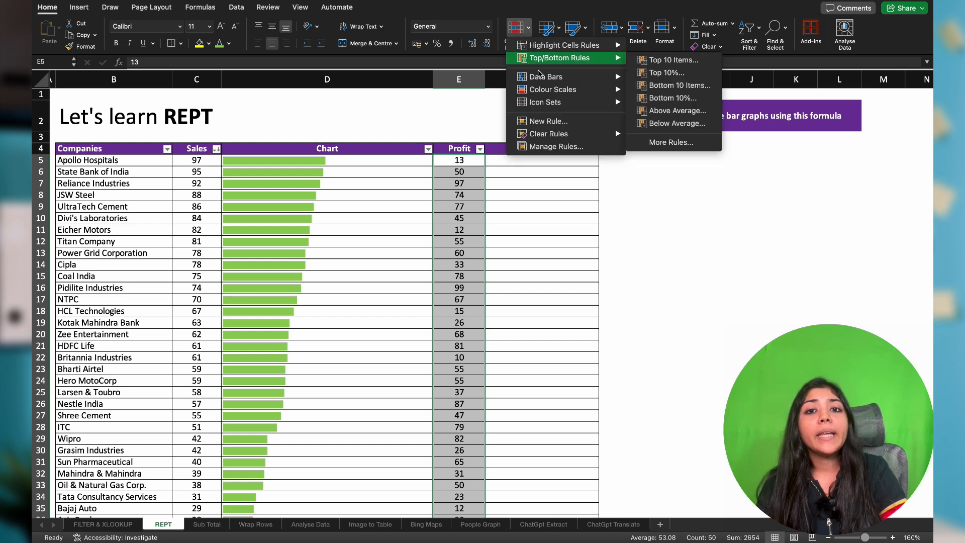
pyautogui.moveTo(541, 79)
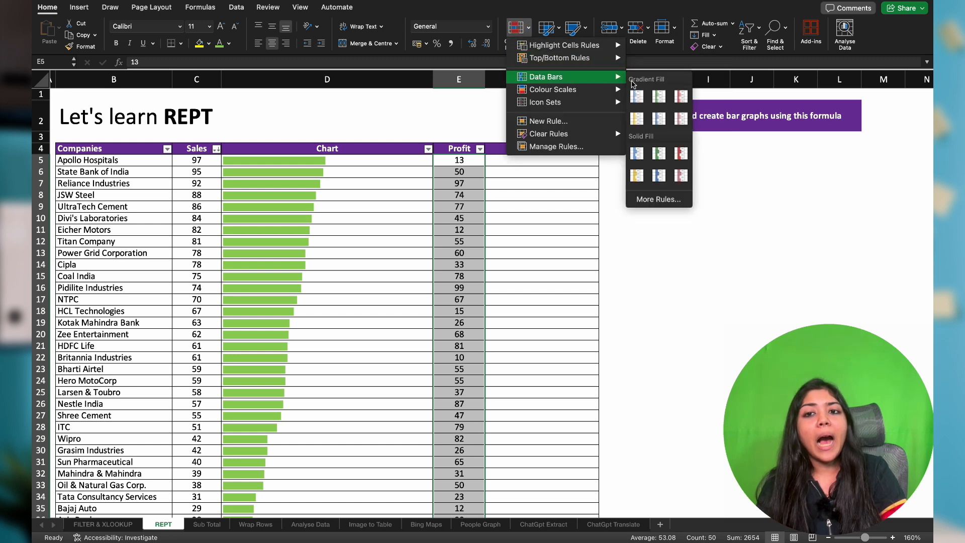
pyautogui.click(653, 173)
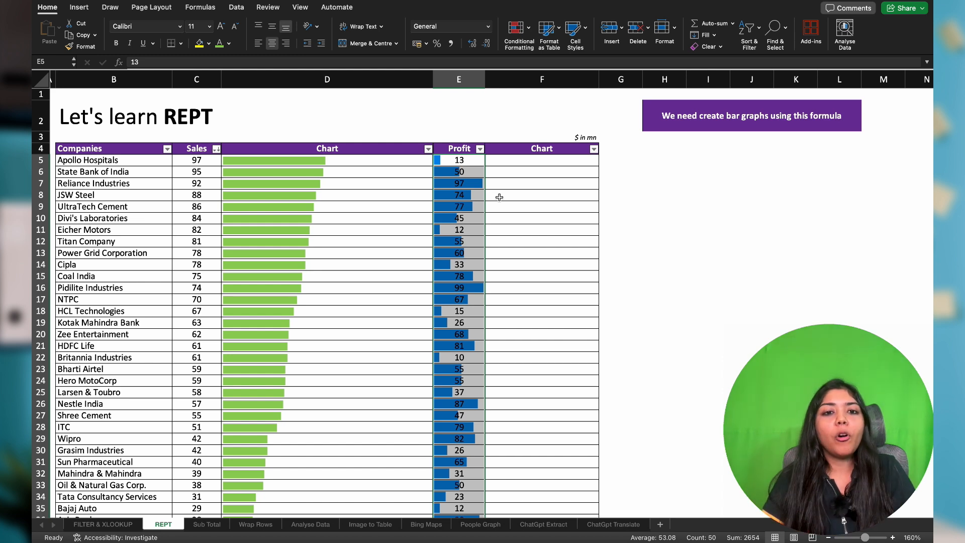
# - Enter the formula =REPT("|",E5) in cell F5 of the Chart column beside Profit
pyautogui.click(505, 163)
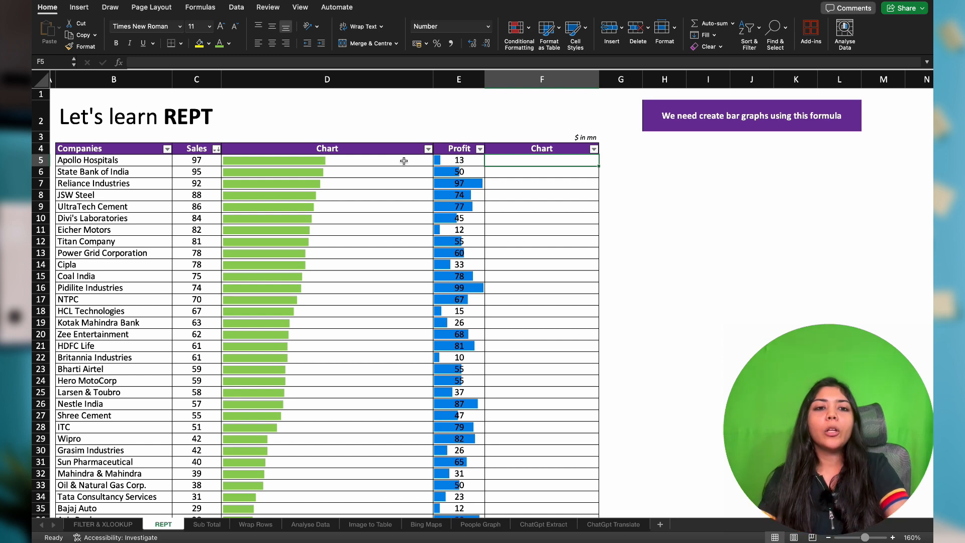
pyautogui.click(385, 162)
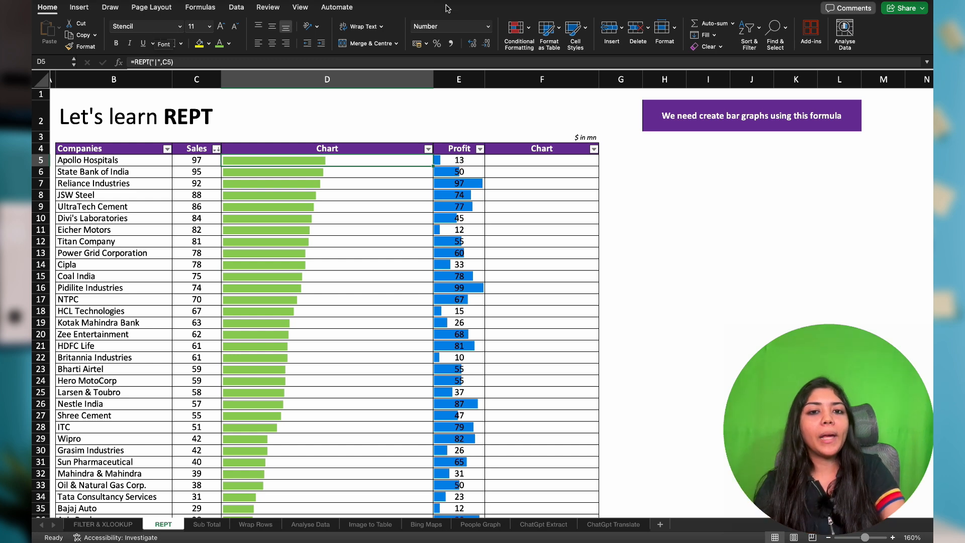
pyautogui.click(542, 163)
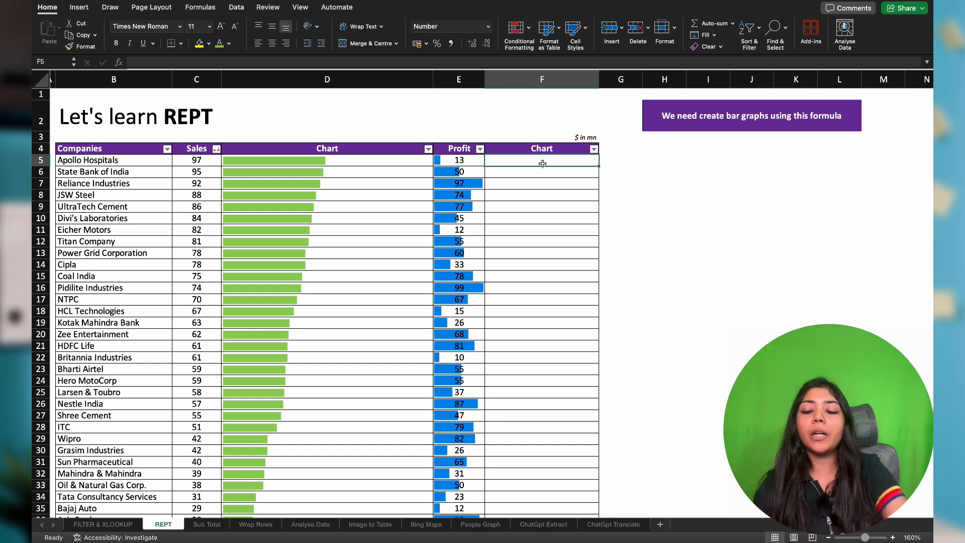
pyautogui.write('=re')
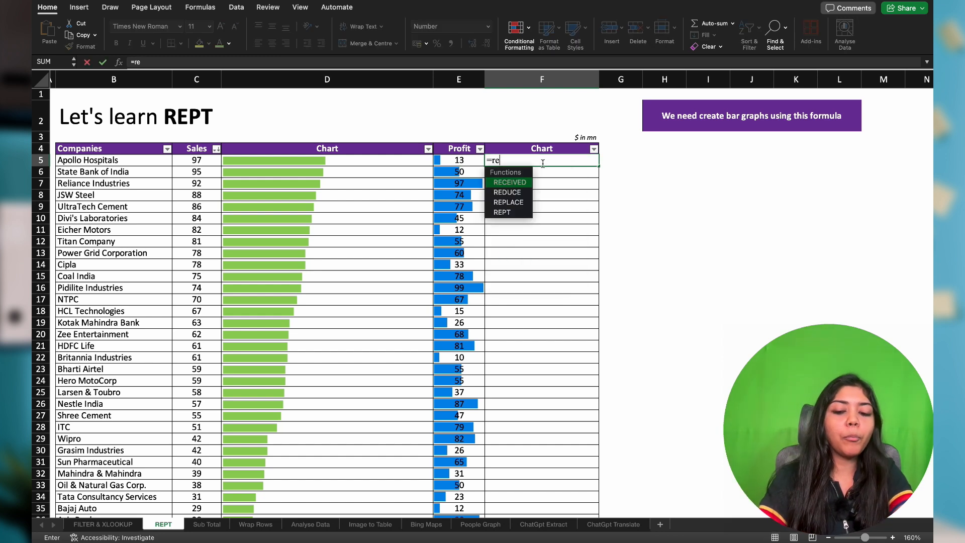
pyautogui.write('pt')
pyautogui.press('Tab')
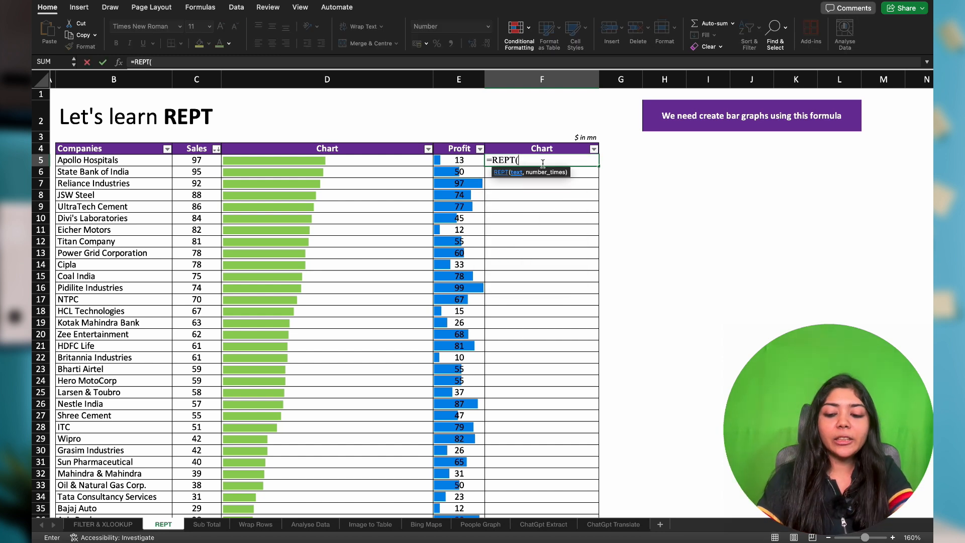
pyautogui.write('"')
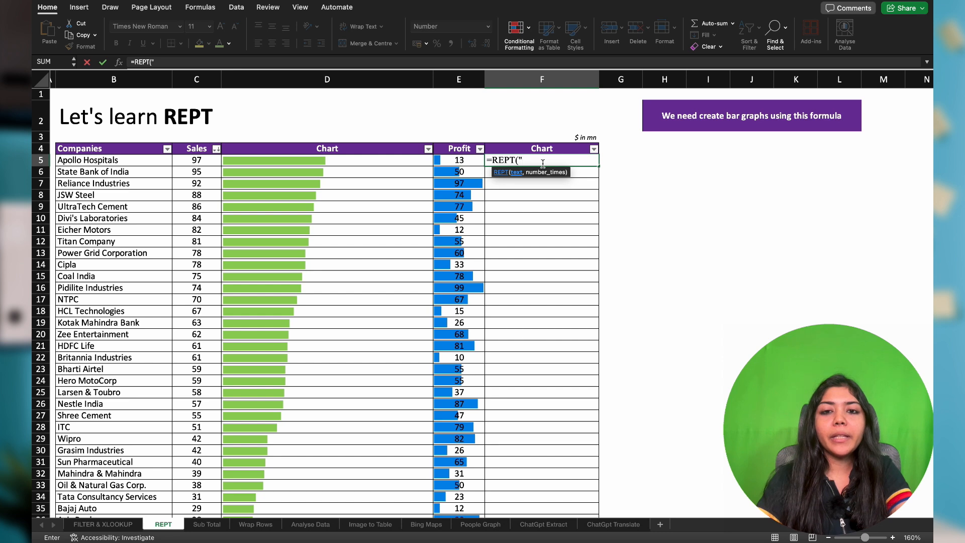
pyautogui.write('|"')
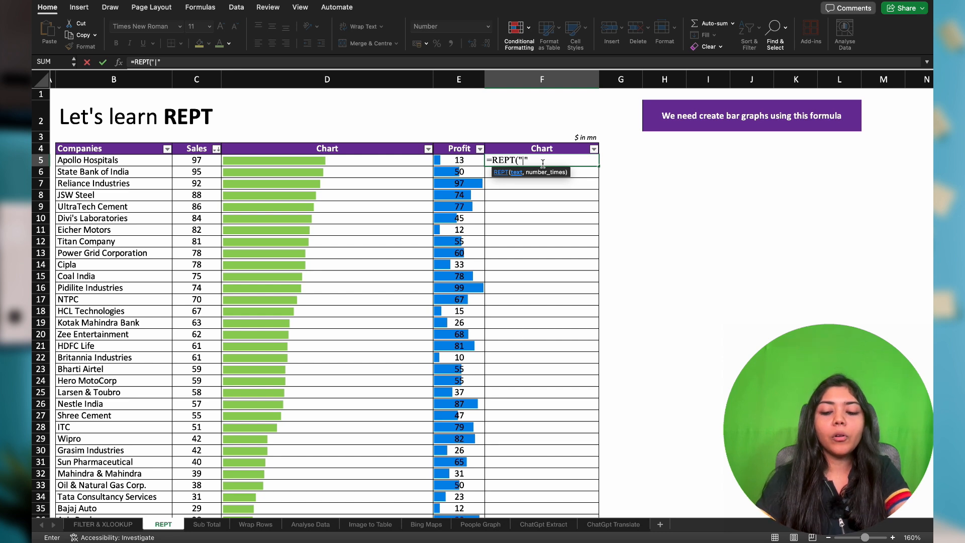
pyautogui.write(',')
pyautogui.click(461, 161)
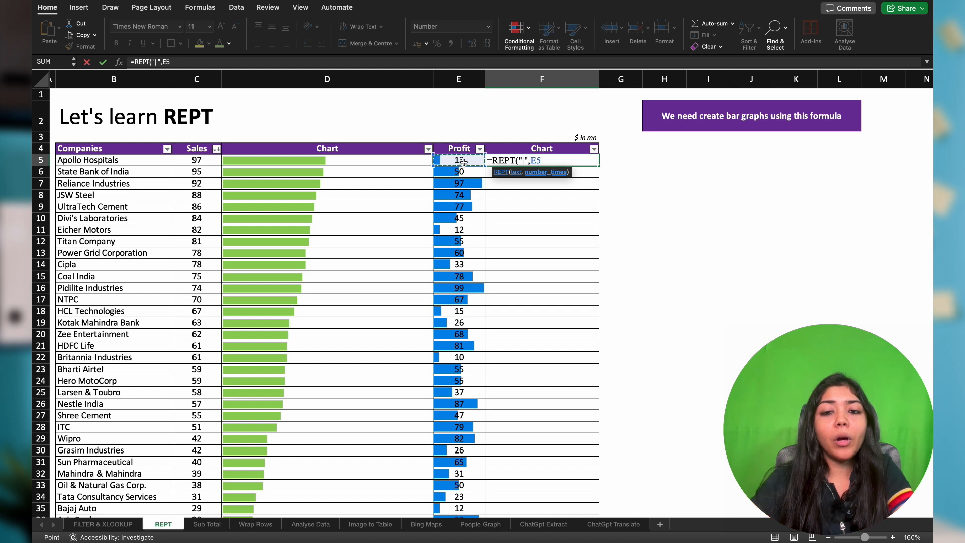
pyautogui.write(')')
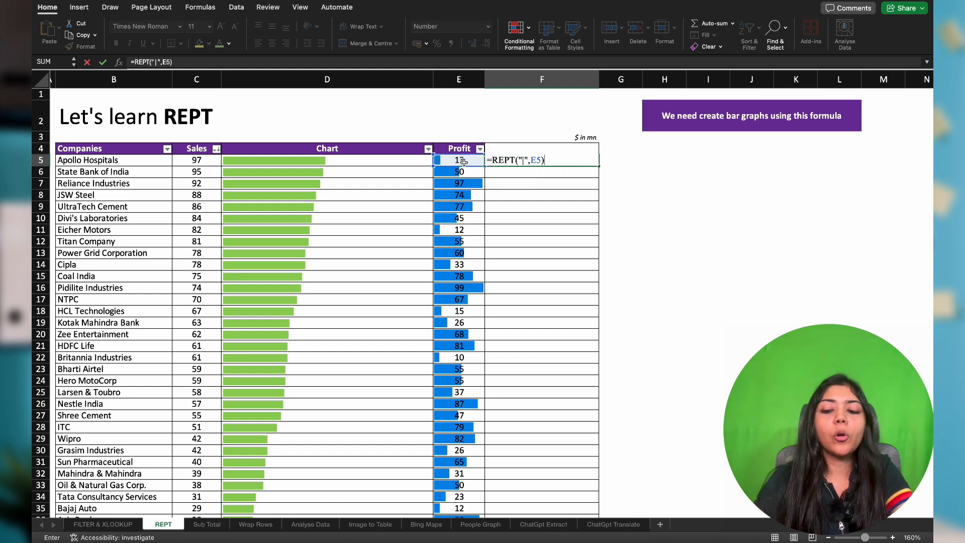
pyautogui.press('Return')
pyautogui.press('Up')
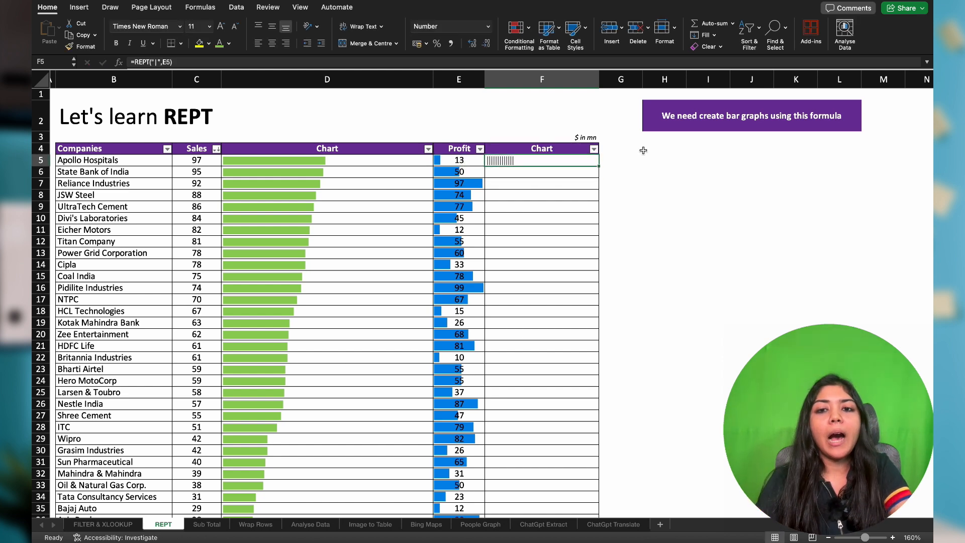
# - Fill the REPT formula from F5 down to F54 and autofit column F to the width of its bars
pyautogui.doubleClick(600, 166)
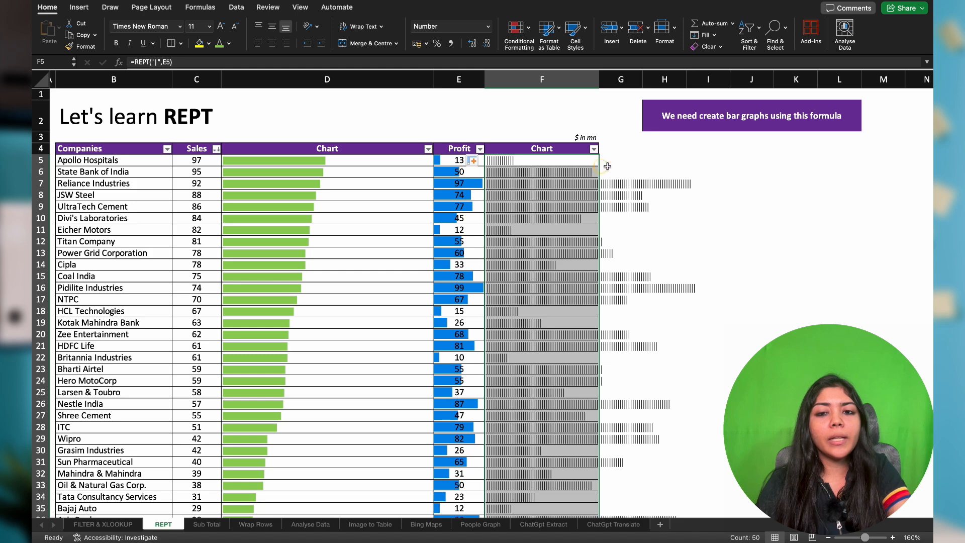
pyautogui.scroll(-2, 626, 262)
pyautogui.scroll(2, 627, 262)
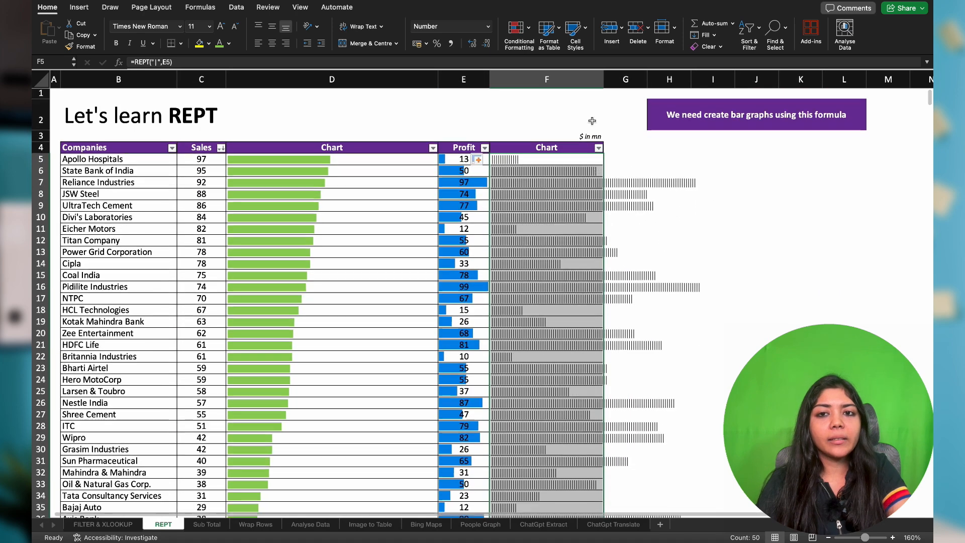
pyautogui.doubleClick(604, 79)
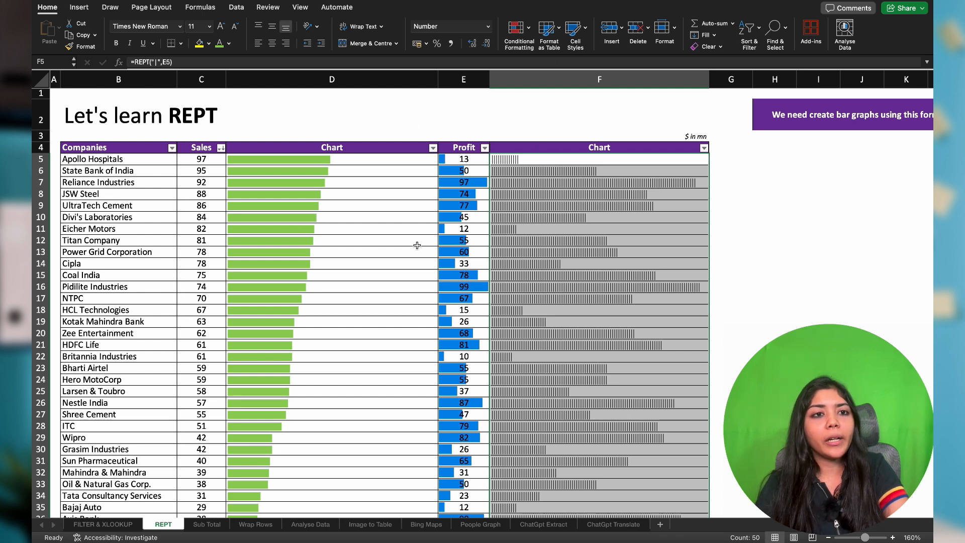
# - Change the font of the filled Profit chart cells F5:F54 to Playbill
pyautogui.click(135, 23)
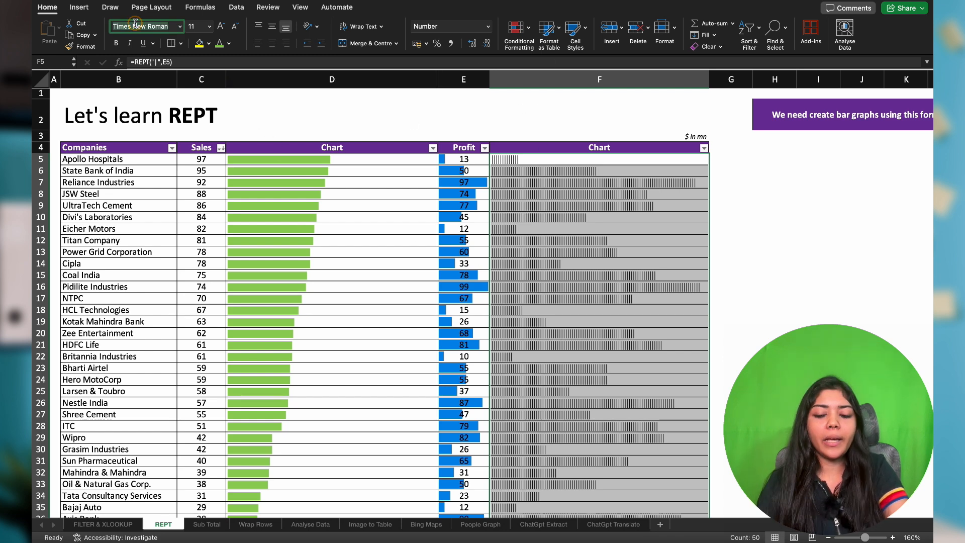
pyautogui.write('Playbill')
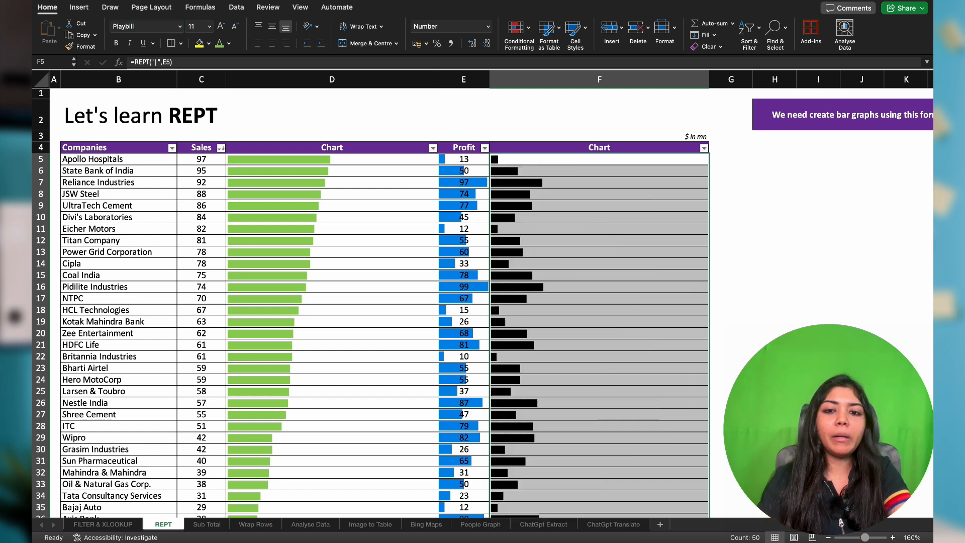
pyautogui.press('Return')
pyautogui.click(585, 264)
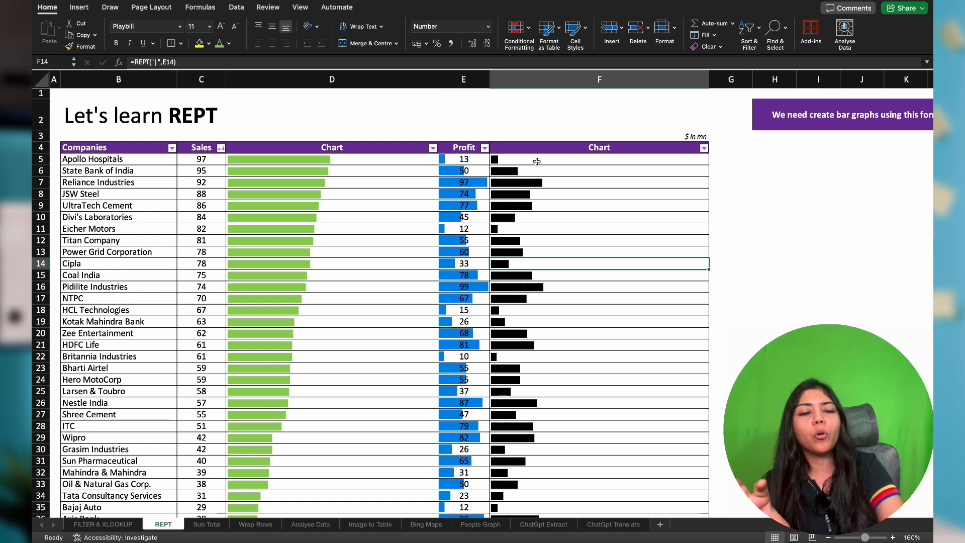
# - Select the Profit chart cells F5:F54 and set their font colour to standard red
pyautogui.press('Up')
pyautogui.press('Up')
pyautogui.press('Up')
pyautogui.press('Up')
pyautogui.press('Up')
pyautogui.press('Up')
pyautogui.press('Up')
pyautogui.press('Up')
pyautogui.press('Up')
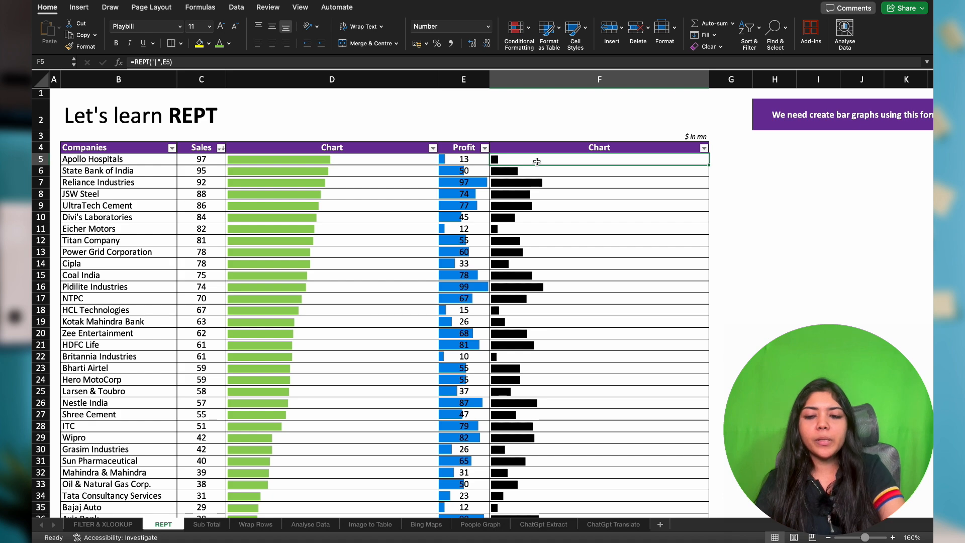
pyautogui.hotkey('shift', 'pagedown')
pyautogui.hotkey('shift', 'Down')
pyautogui.hotkey('shift', 'Down')
pyautogui.hotkey('shift', 'Down')
pyautogui.hotkey('shift', 'Down')
pyautogui.hotkey('shift', 'Down')
pyautogui.hotkey('shift', 'Down')
pyautogui.hotkey('shift', 'Down')
pyautogui.hotkey('shift', 'Down')
pyautogui.hotkey('shift', 'Down')
pyautogui.hotkey('shift', 'Down')
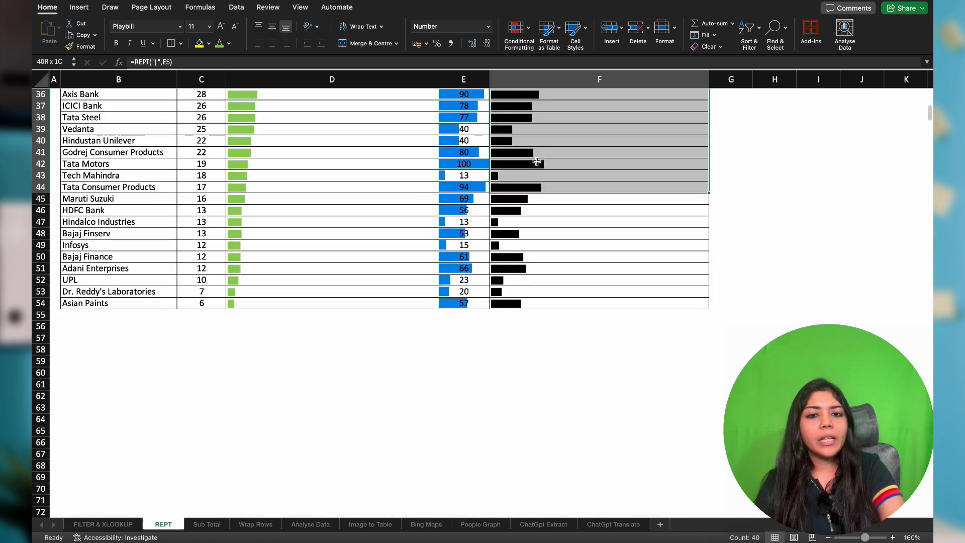
pyautogui.hotkey('shift', 'Down')
pyautogui.hotkey('shift', 'Down')
pyautogui.hotkey('shift', 'Down')
pyautogui.hotkey('shift', 'Down')
pyautogui.scroll(10, 537, 161)
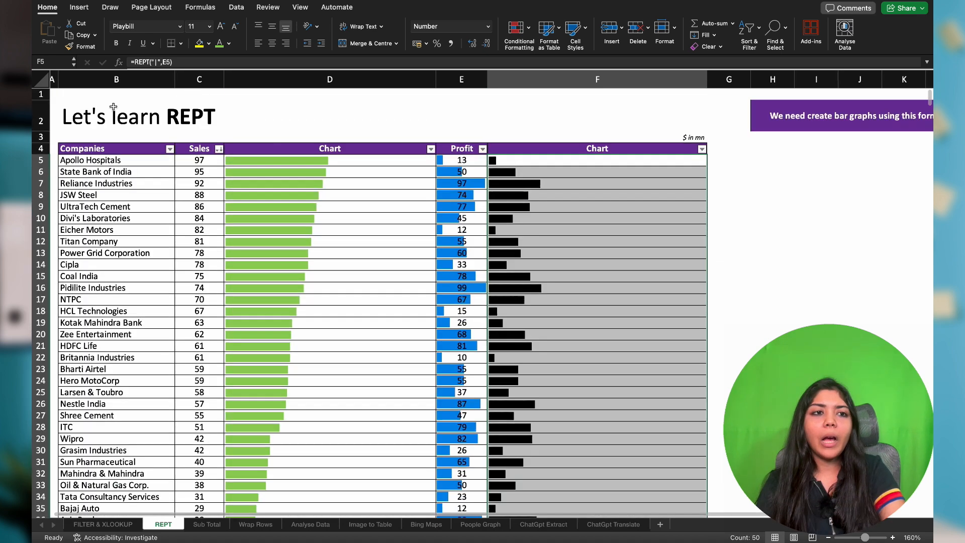
pyautogui.click(229, 43)
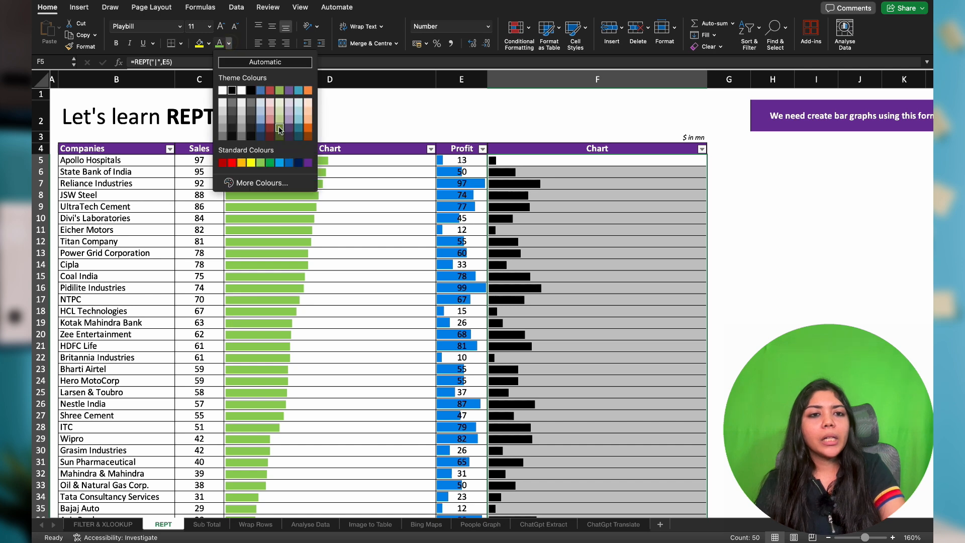
pyautogui.click(232, 162)
pyautogui.click(368, 127)
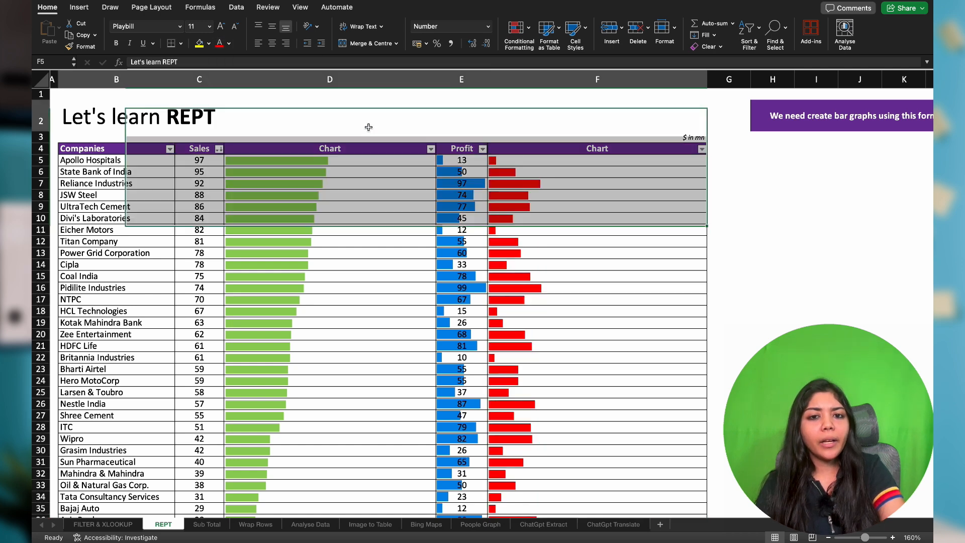